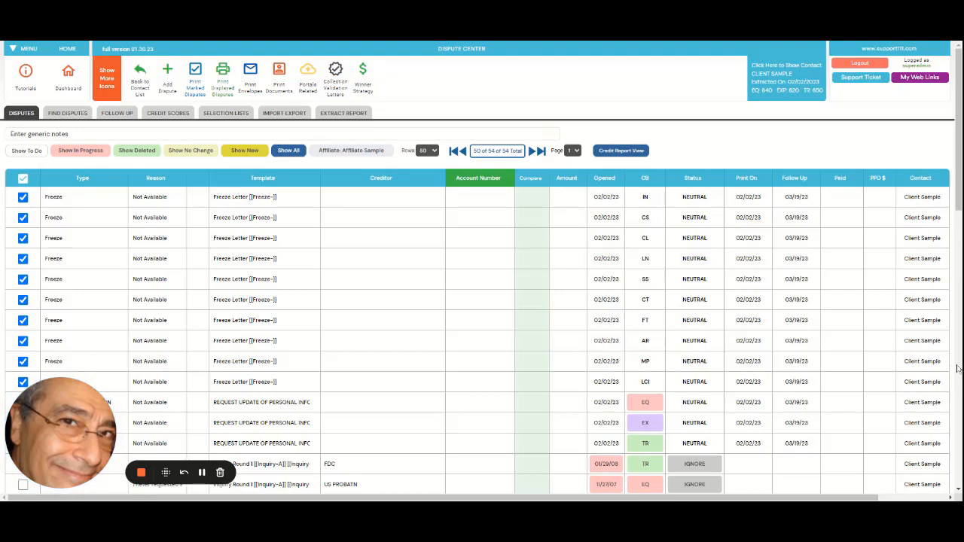
Sort the dispute list by Print On date in both directions, and restore the sorting by account number.
left_click(750, 177)
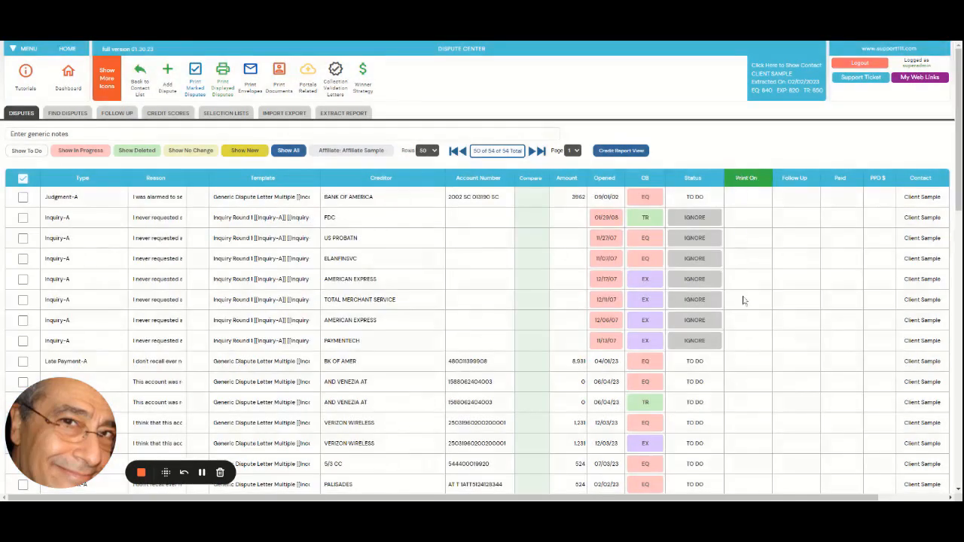
left_click(748, 184)
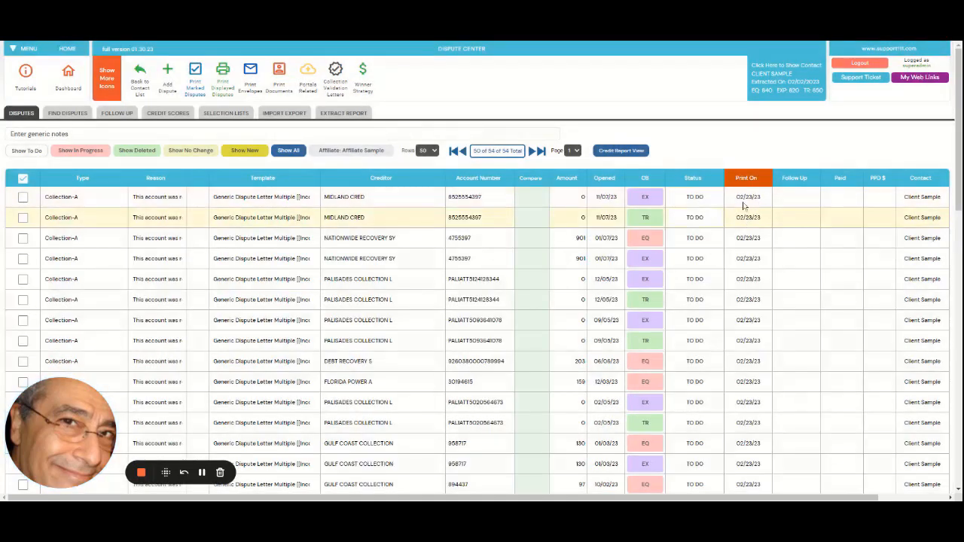
left_click(478, 179)
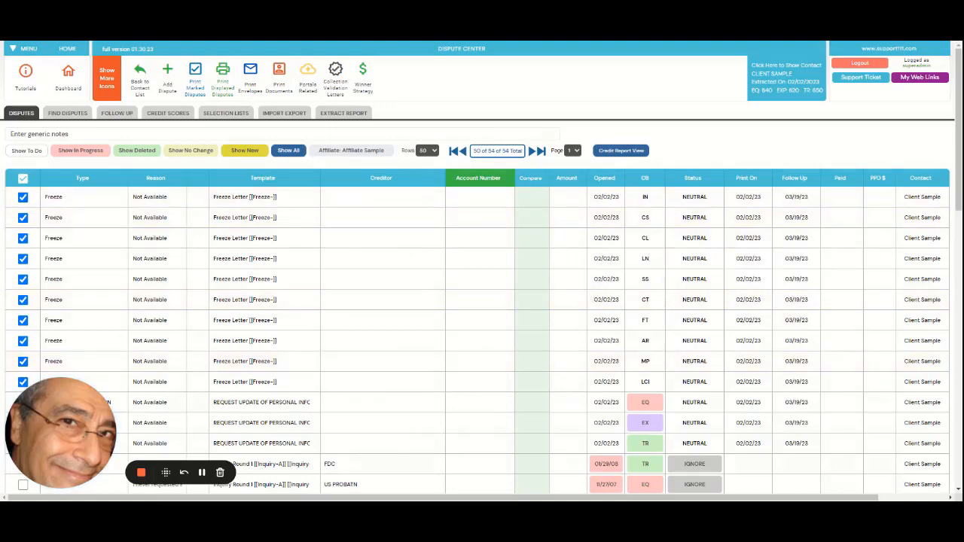
Enter compare code A for the VERIZON FL dispute and both VERIZON FLORIDA INC disputes.
scroll(958, 375, "down", 5)
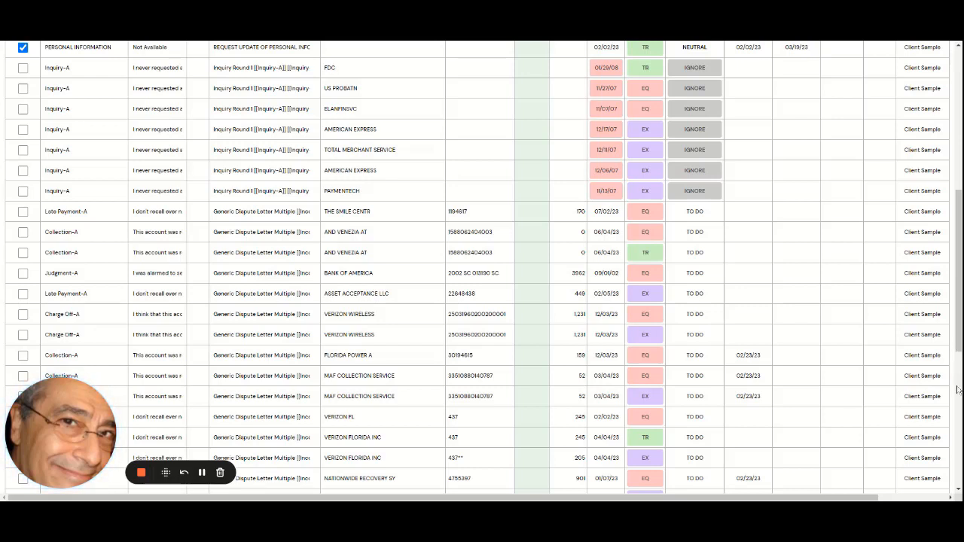
scroll(958, 390, "down", 5)
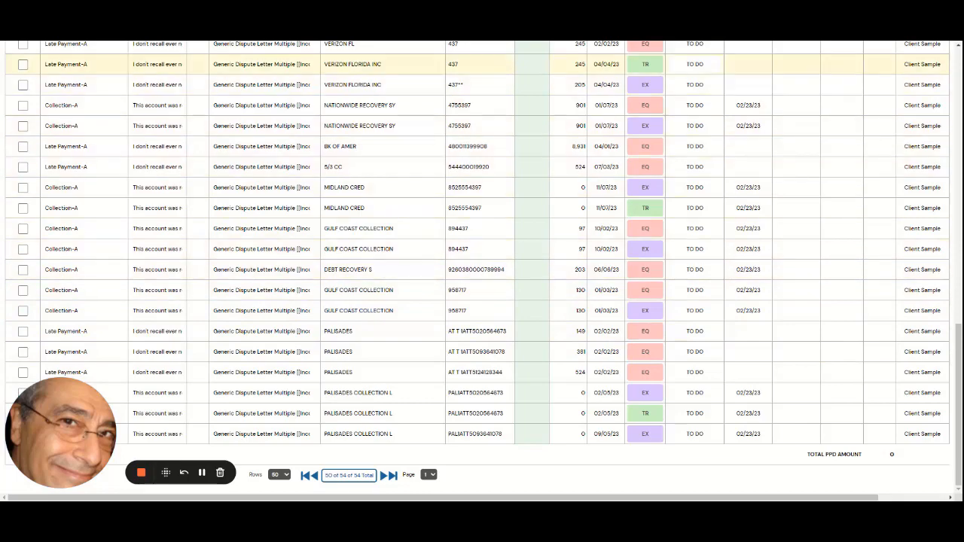
left_click(958, 46)
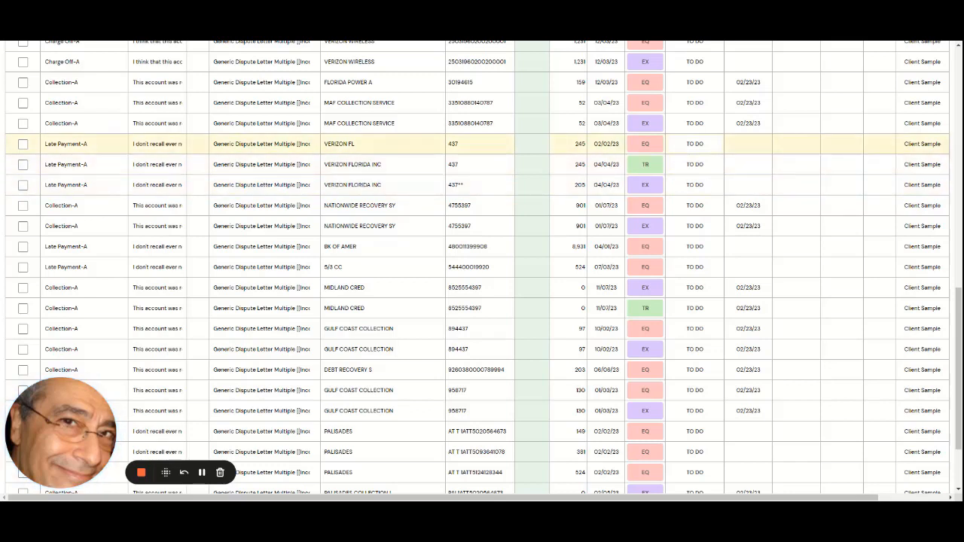
left_click(529, 147)
type("A")
key("Return")
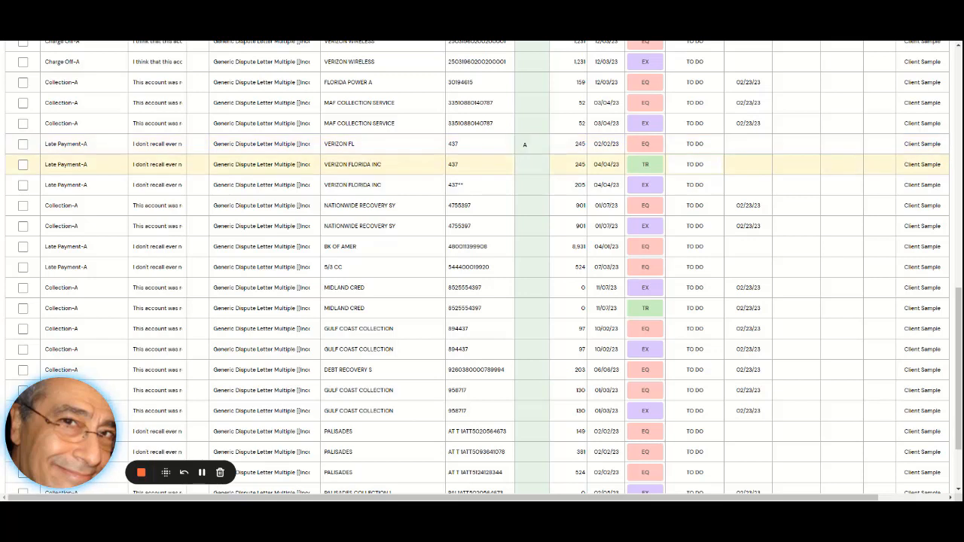
left_click(521, 168)
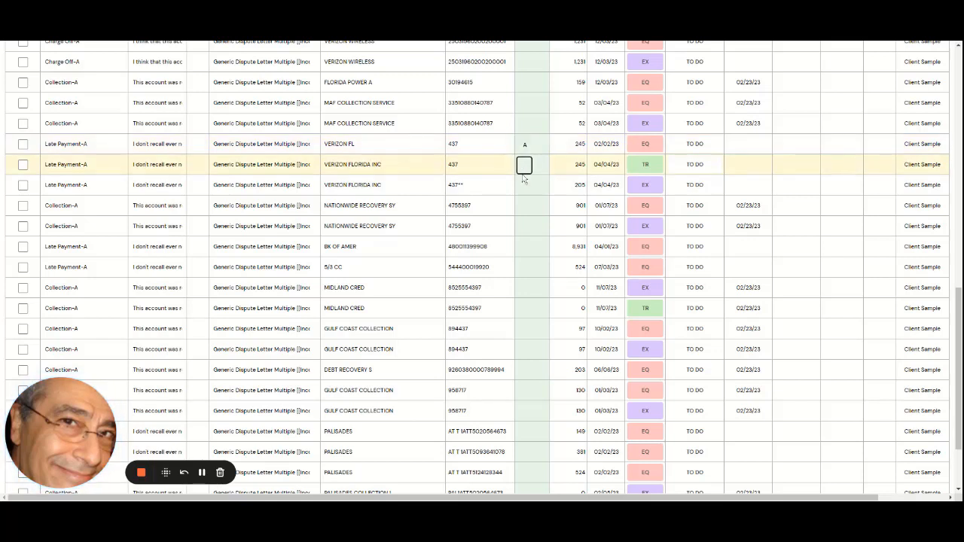
type("A")
key("Return")
left_click(524, 186)
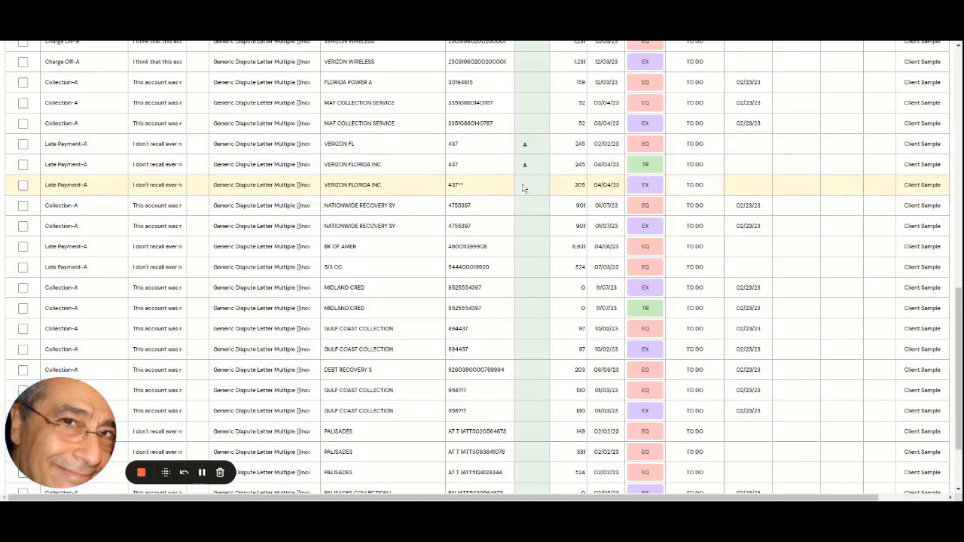
left_click(523, 187)
type("A")
key("Return")
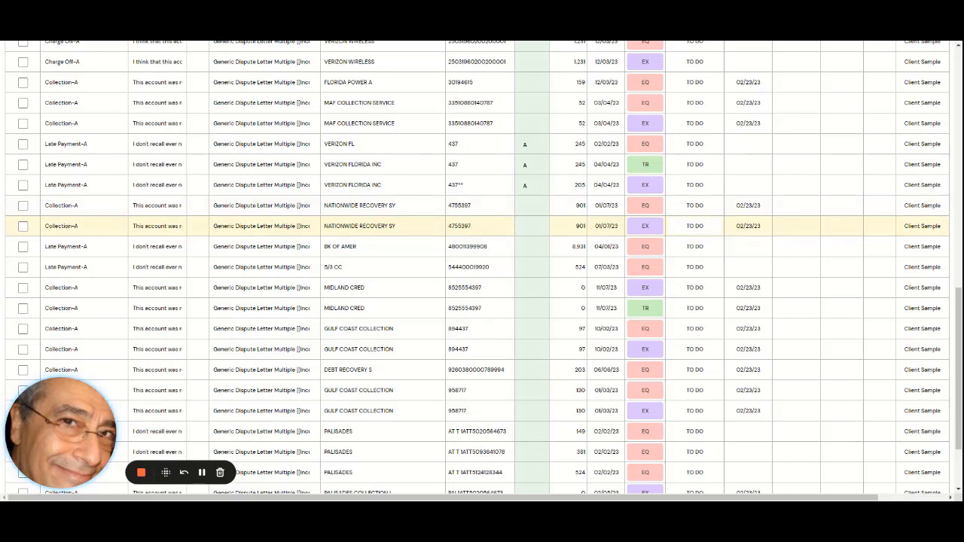
Set the Experian NATIONWIDE RECOVERY SY dispute's amount to 905 and its opened date to 01/08/23.
left_click(569, 226)
key("BackSpace")
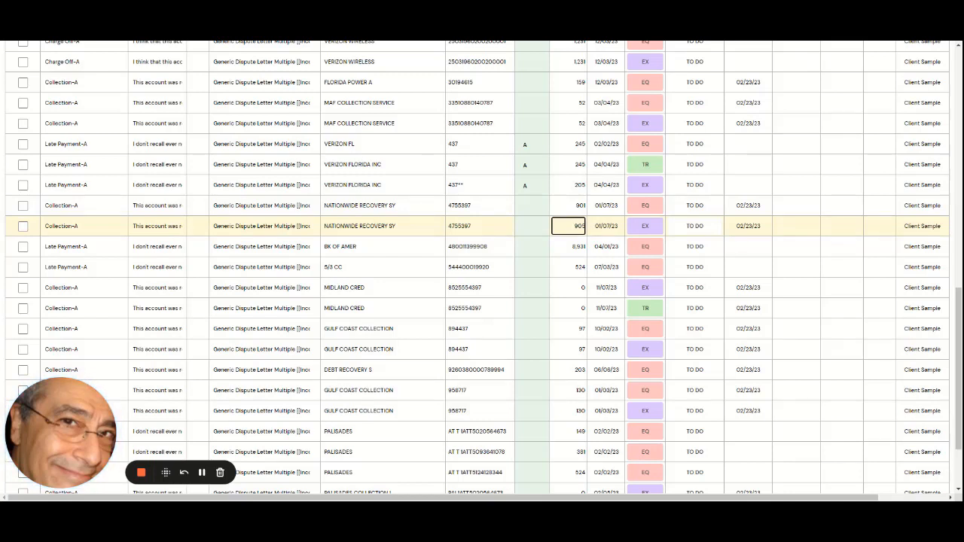
left_click(607, 226)
key("Escape")
key("BackSpace")
type("8")
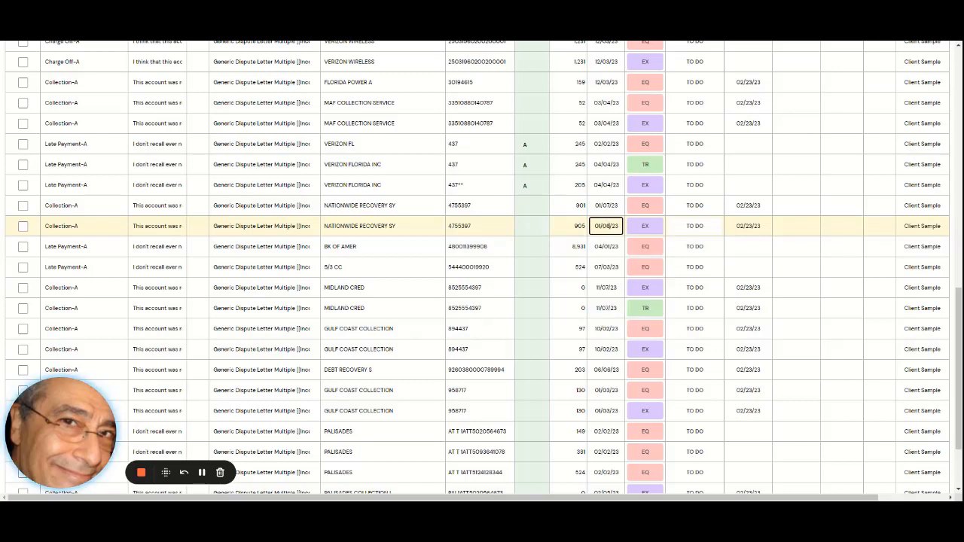
left_click(568, 226)
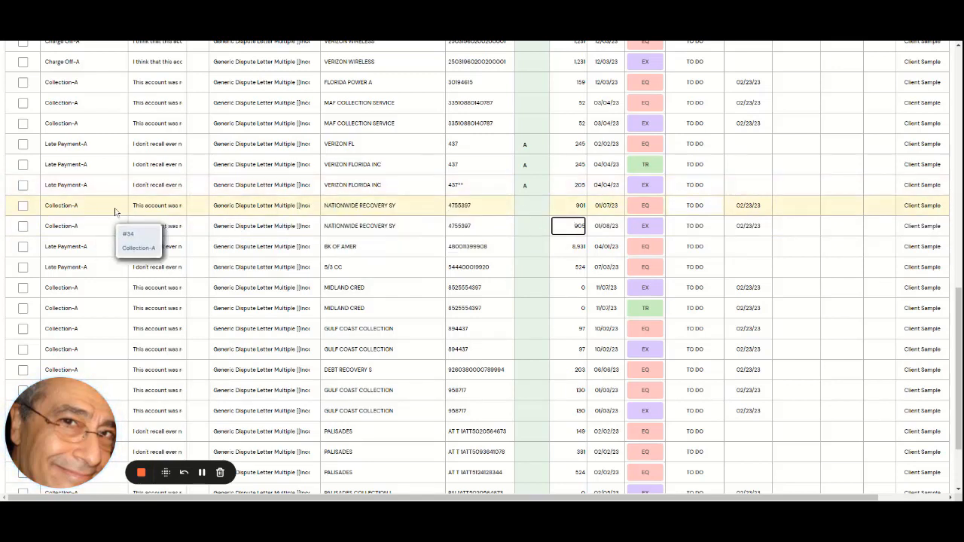
Enter compare code B for the Equifax and Experian NATIONWIDE RECOVERY SY disputes.
left_click(525, 210)
type("B")
key("Return")
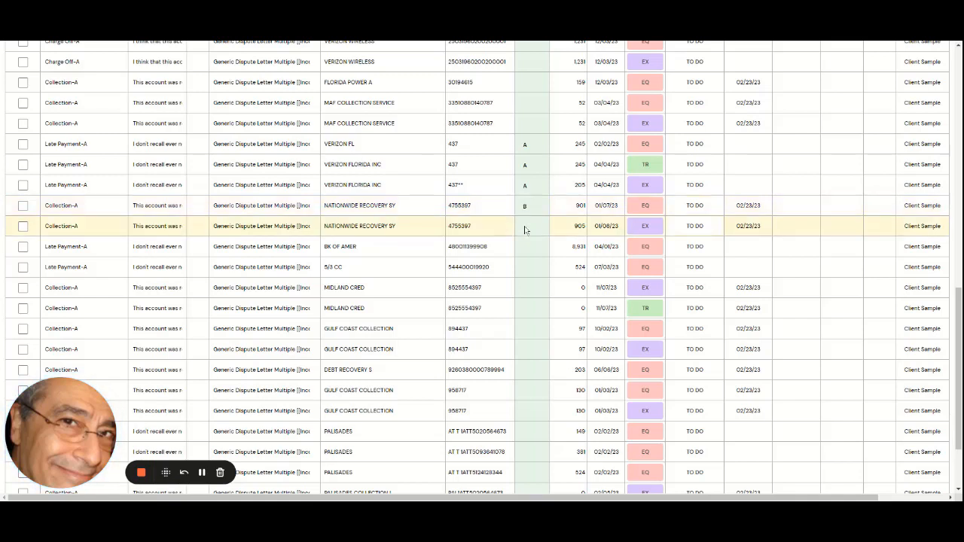
left_click(525, 228)
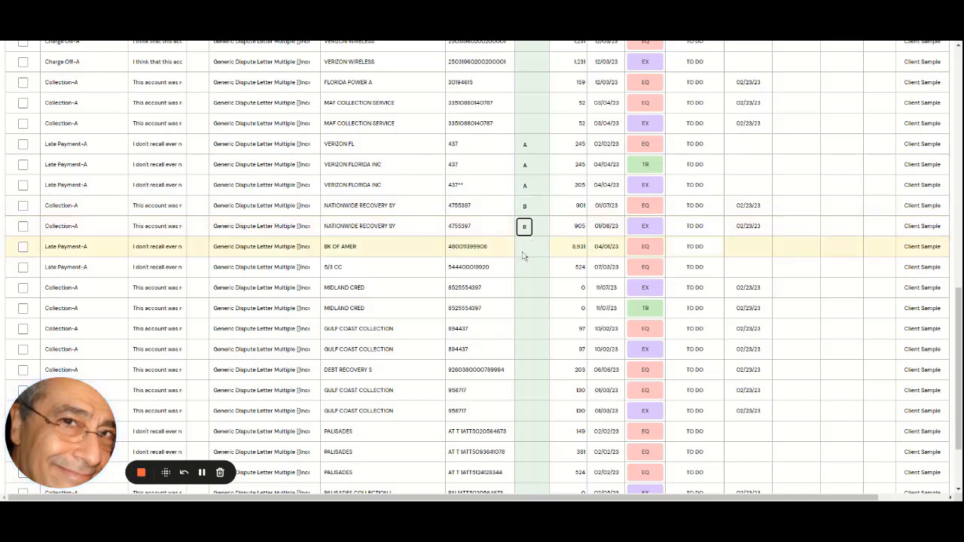
type("B")
key("Return")
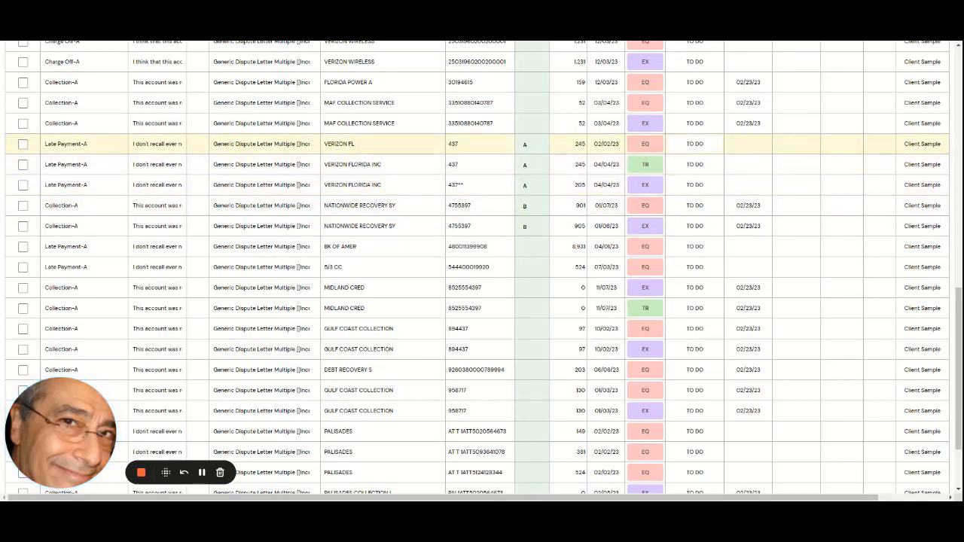
Mark the five disputes that have compare codes A and B, covering the Verizon Florida and Nationwide Recovery rows.
left_click(22, 144)
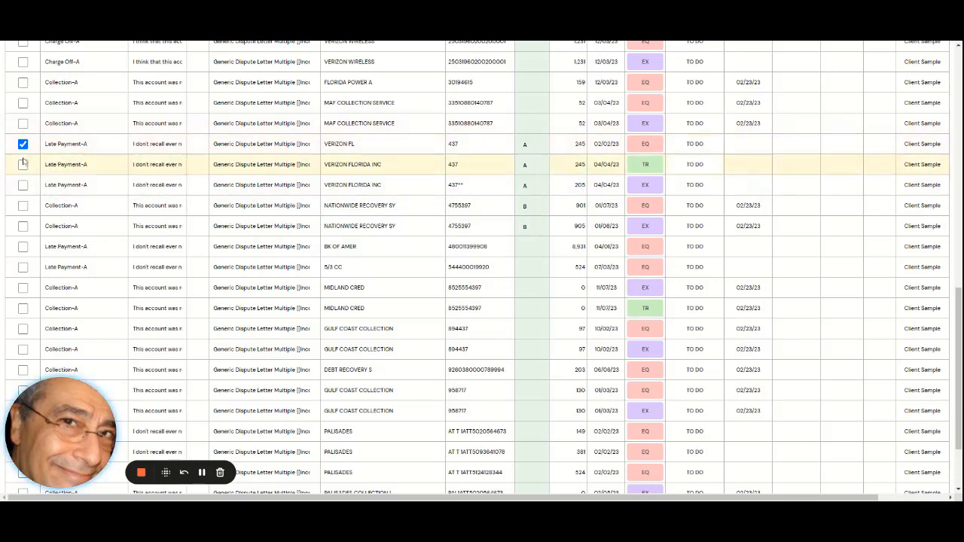
left_click(23, 165)
left_click(23, 185)
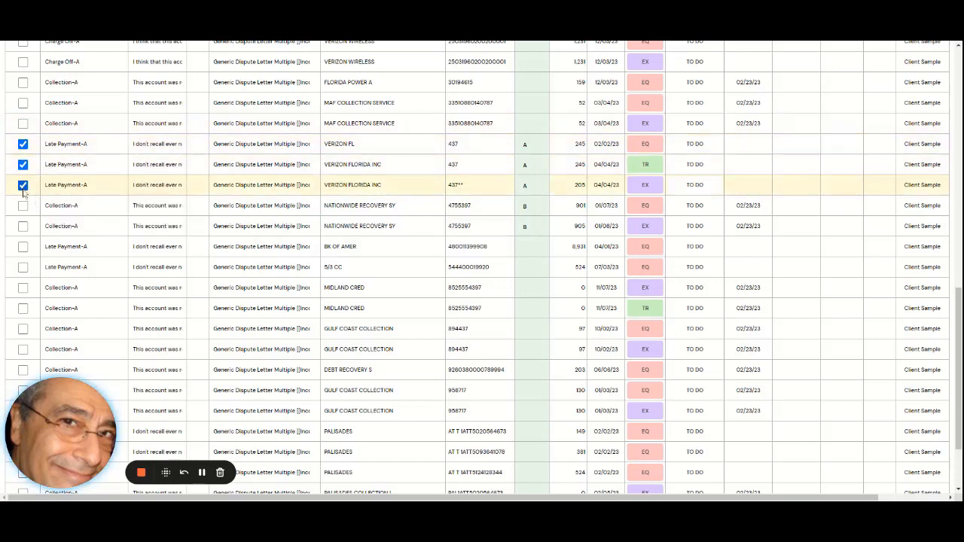
left_click(23, 207)
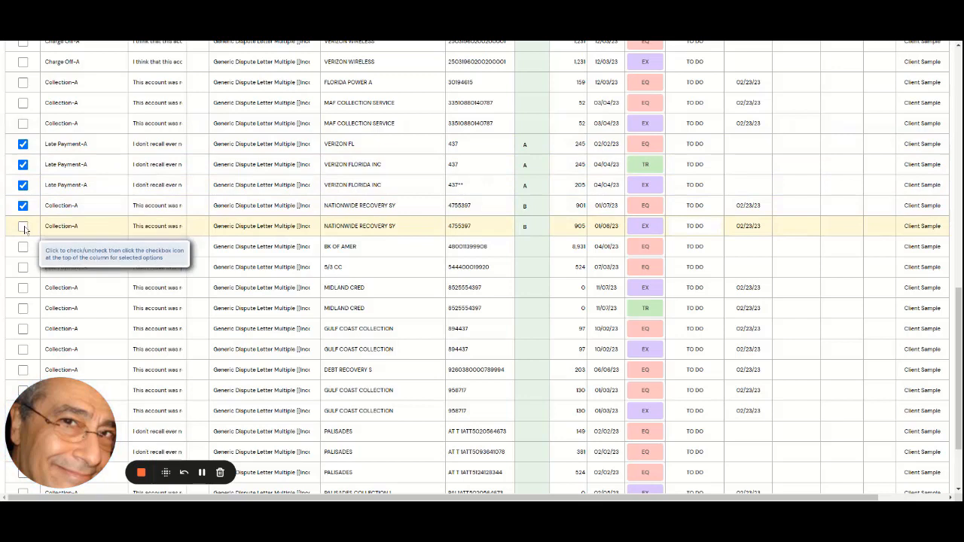
left_click(23, 226)
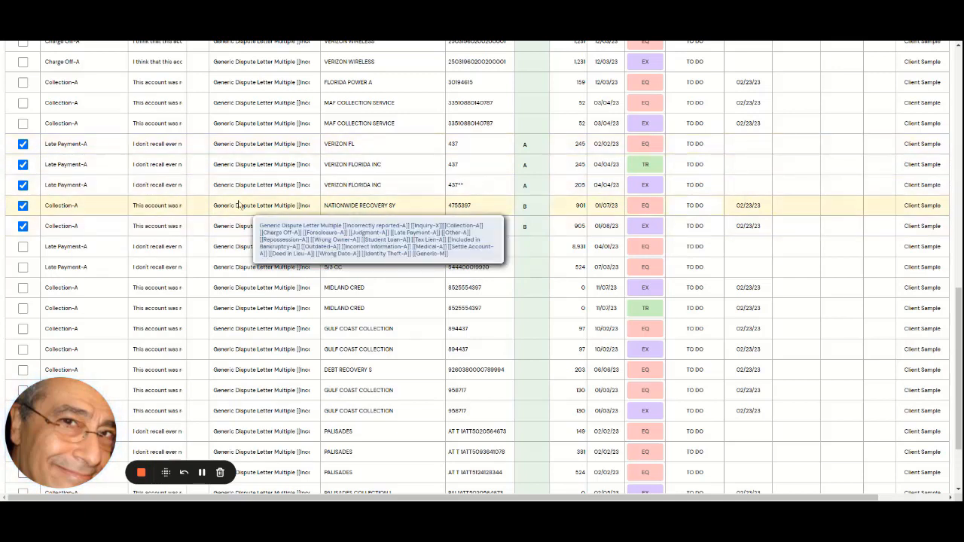
Print all marked disputes for all credit bureaus and show the generated letters.
left_click(959, 59)
left_click(959, 58)
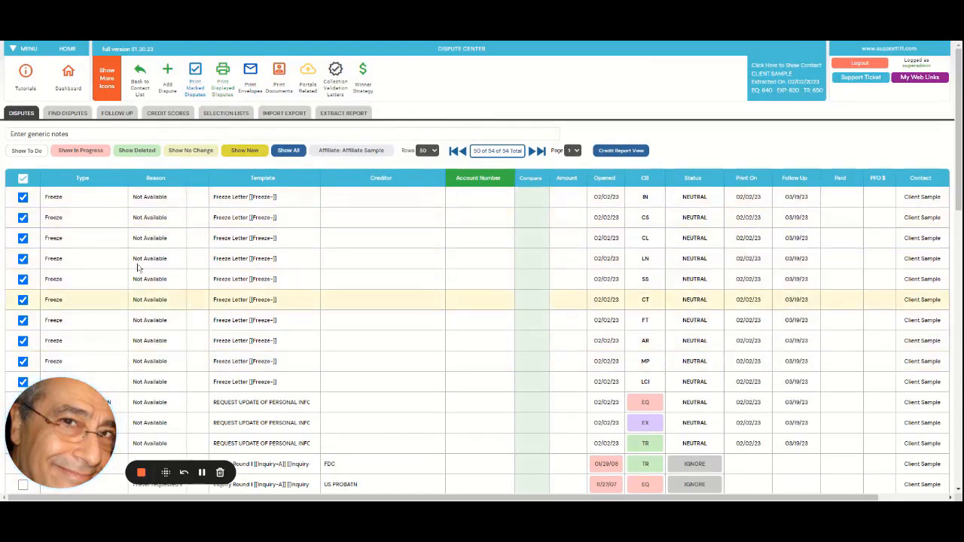
left_click(197, 80)
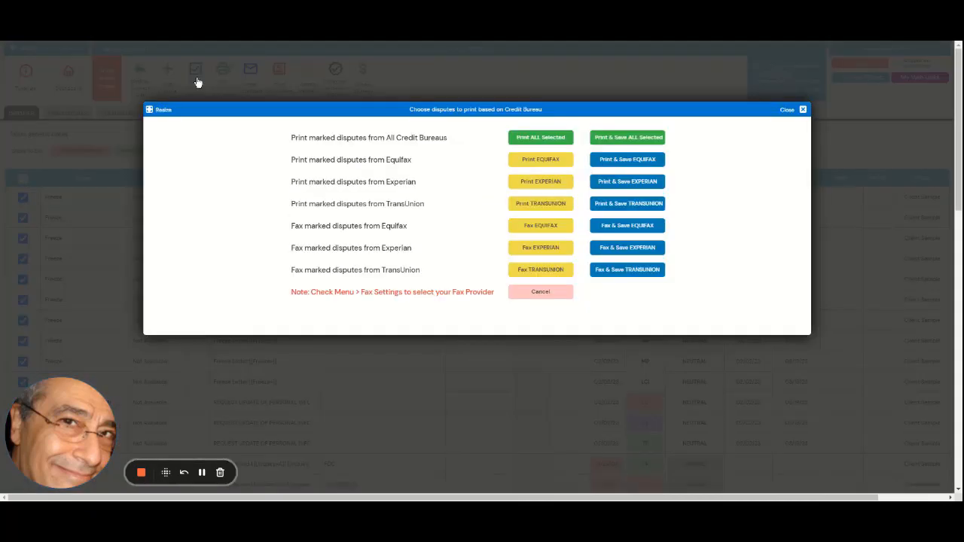
left_click(540, 138)
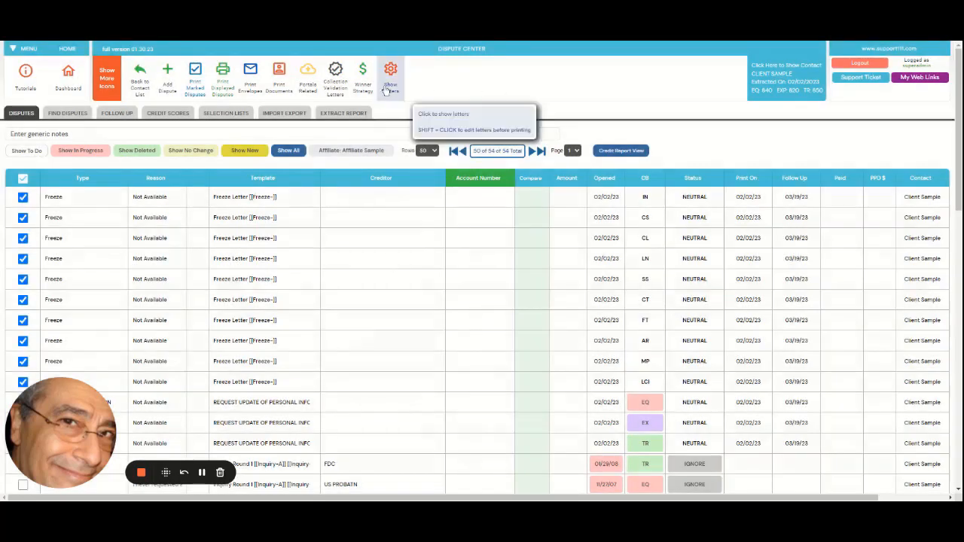
left_click(398, 88)
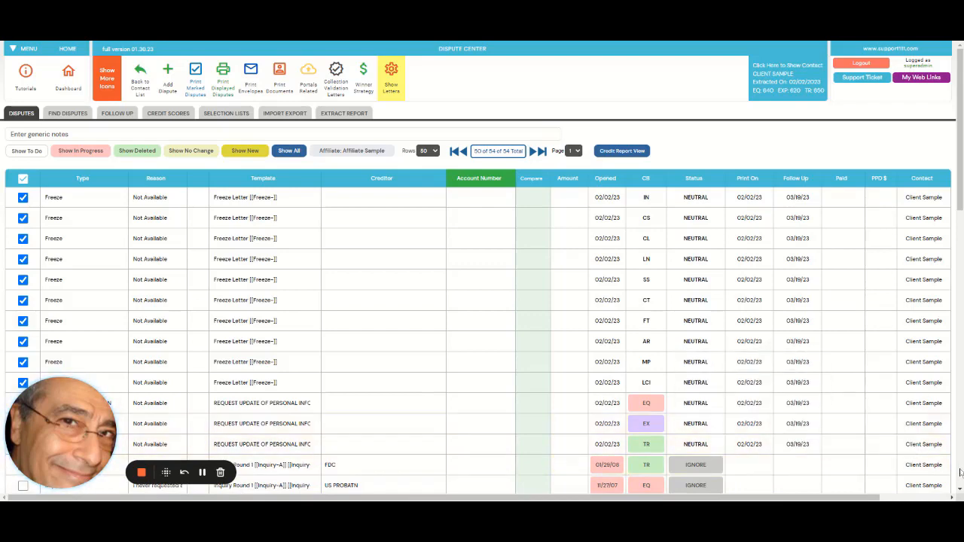
Set the status of the VERIZON FL dispute and both VERIZON FLORIDA INC disputes back to TO DO.
scroll(960, 473, "down", 5)
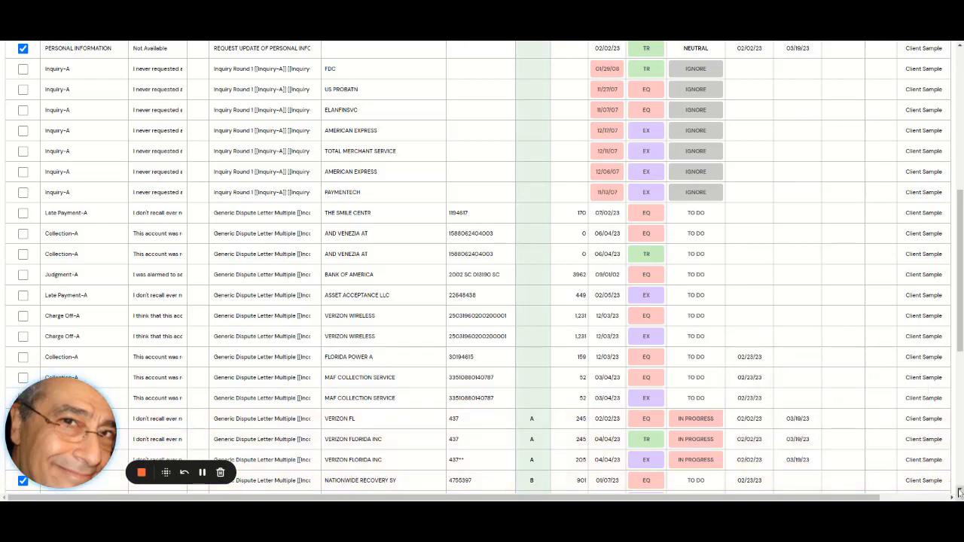
scroll(956, 489, "down", 2)
scroll(959, 491, "down", 1)
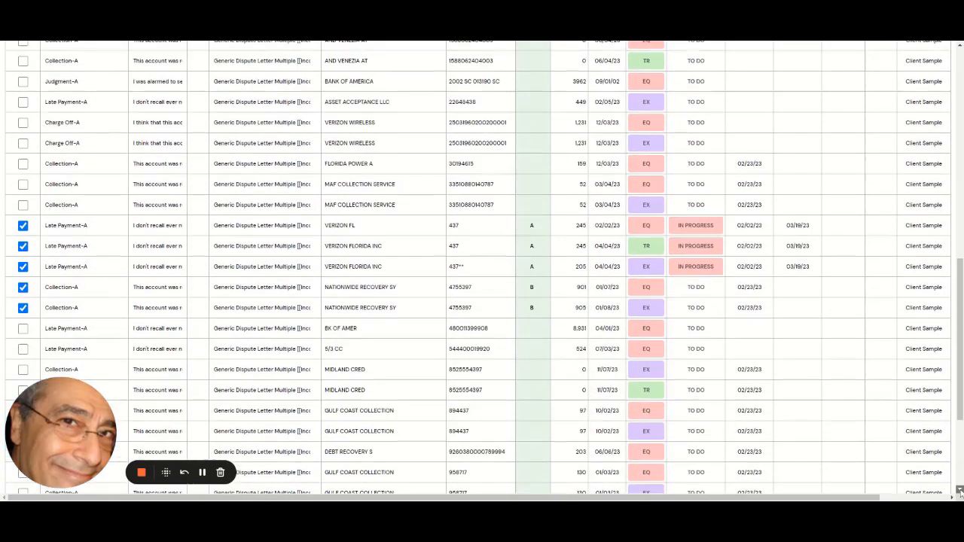
left_click(960, 491)
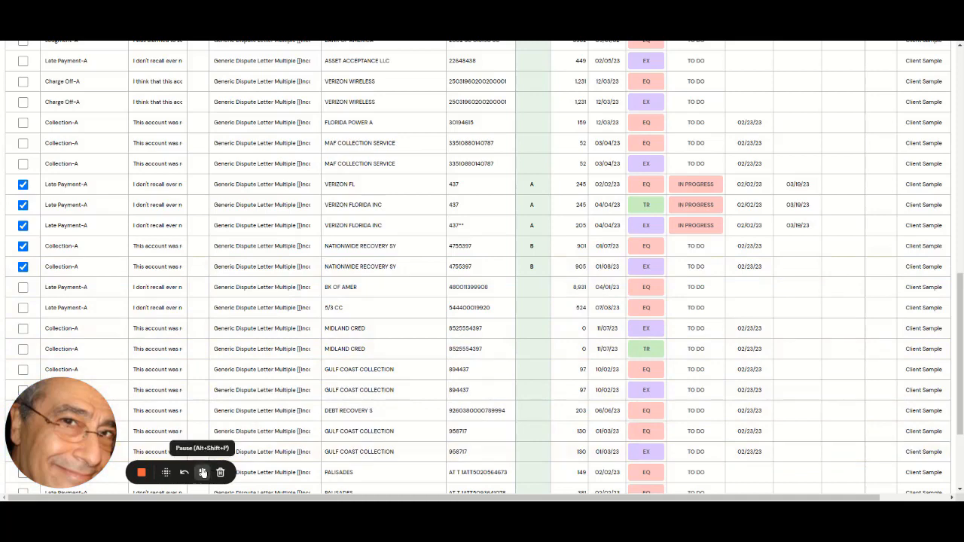
scroll(202, 472, "up", 1)
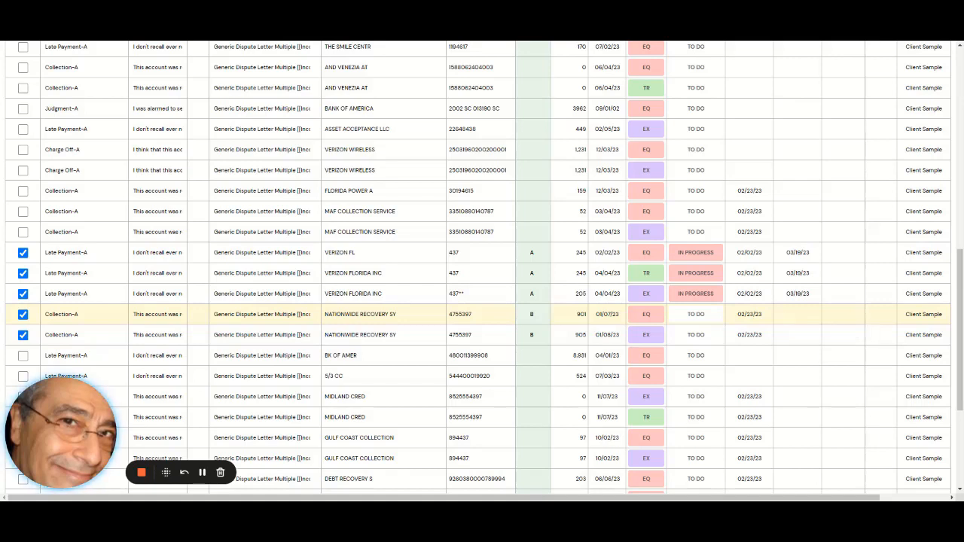
mouse_move(696, 256)
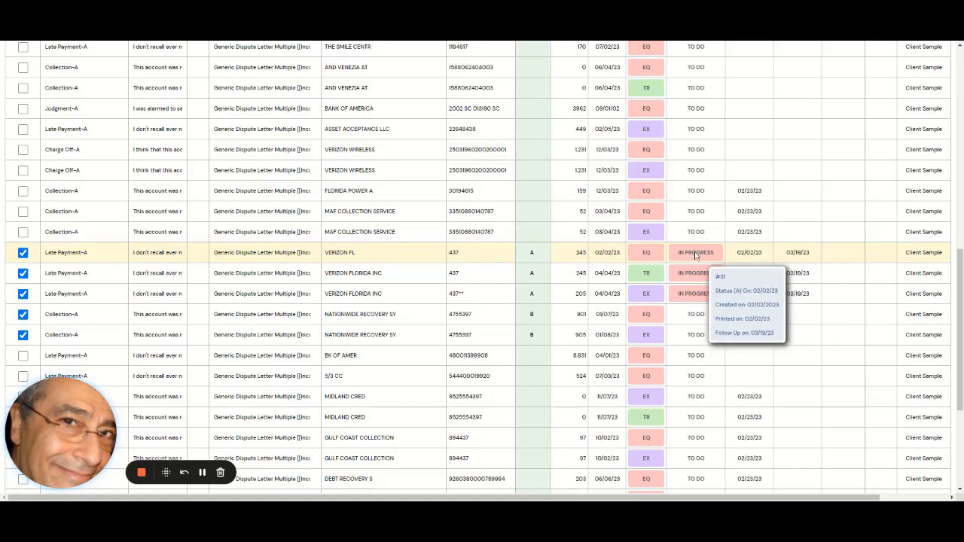
left_click(696, 256)
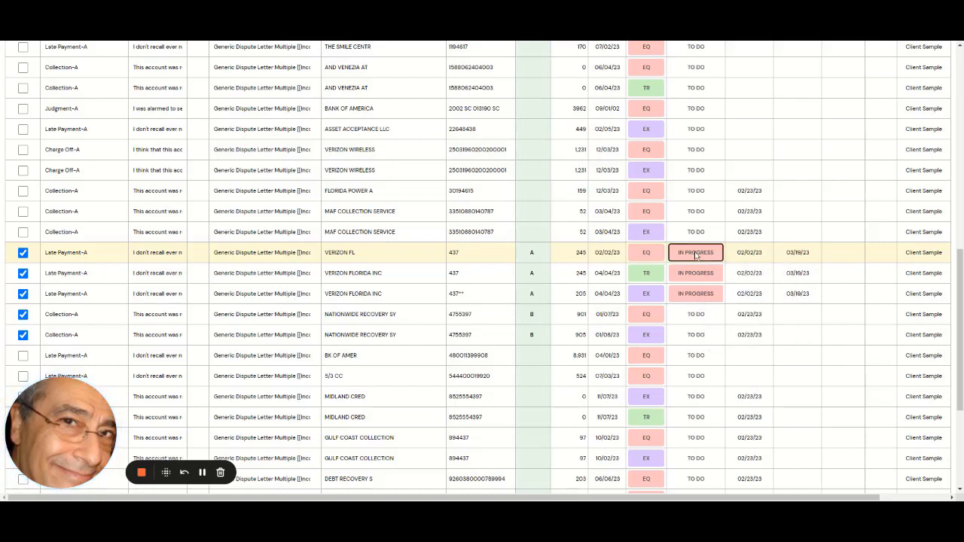
mouse_move(698, 266)
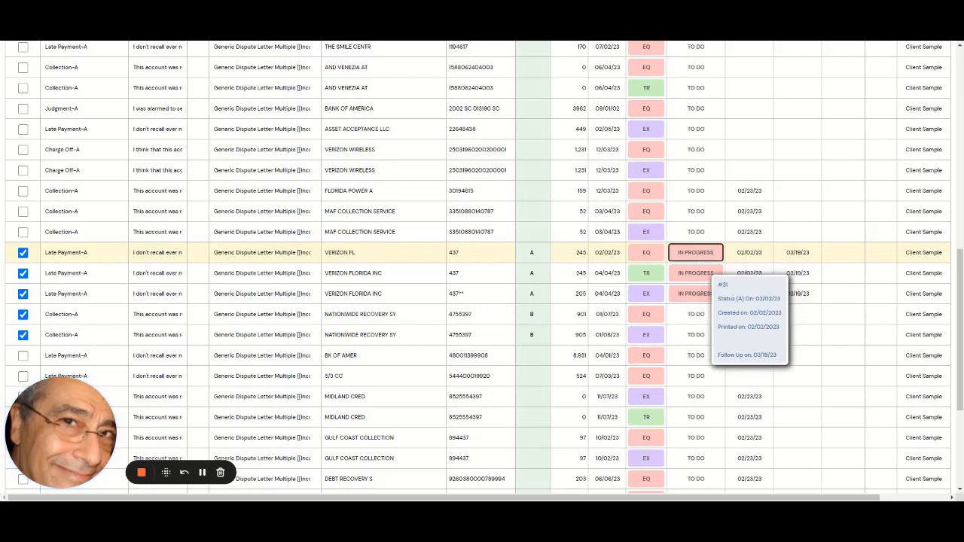
left_click(695, 375)
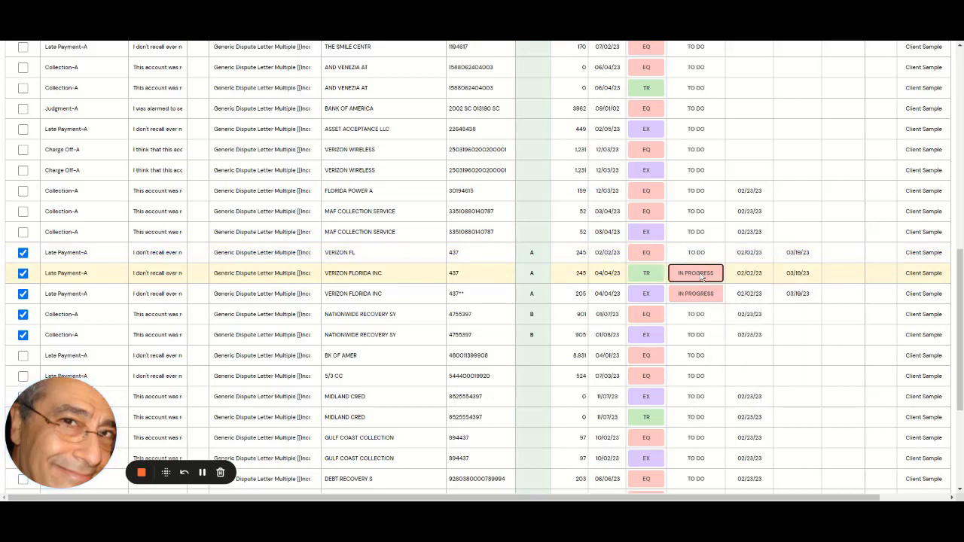
mouse_move(703, 285)
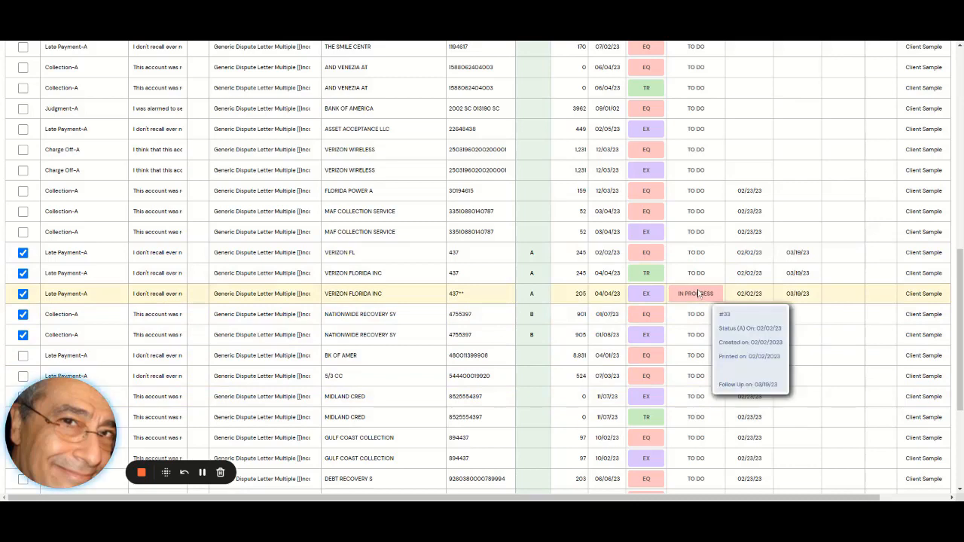
mouse_move(697, 308)
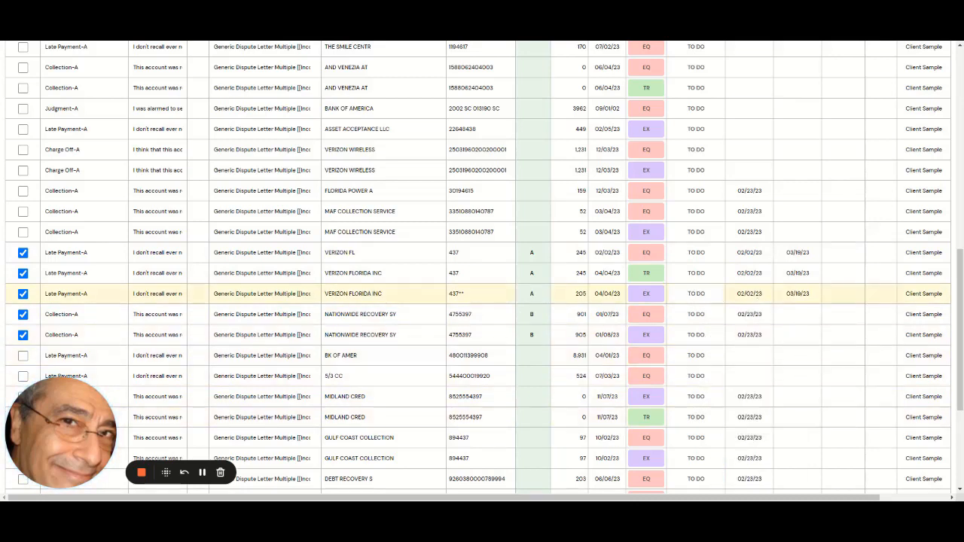
Clear the Print On date of the Equifax VERIZON FL dispute and close the open date pickers.
left_click(750, 253)
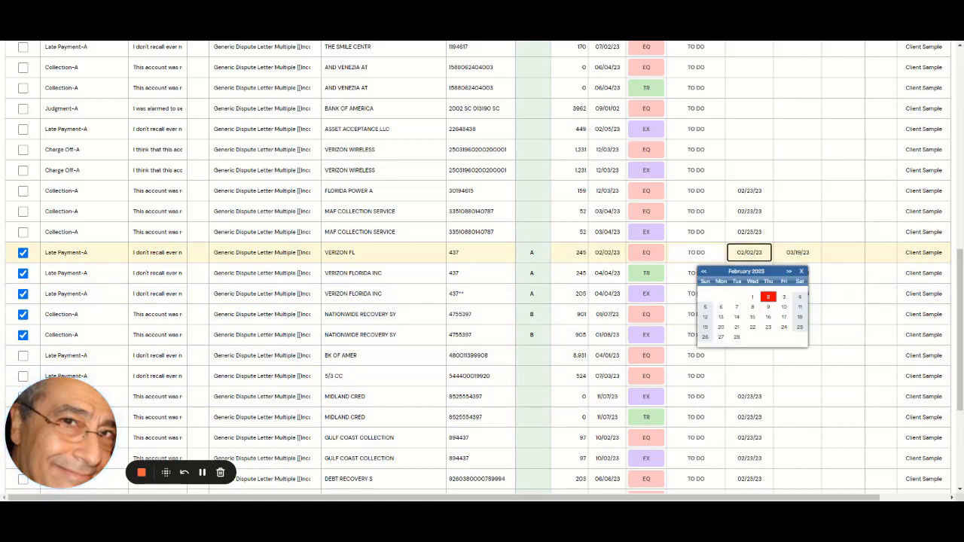
key("ctrl+a")
key("BackSpace")
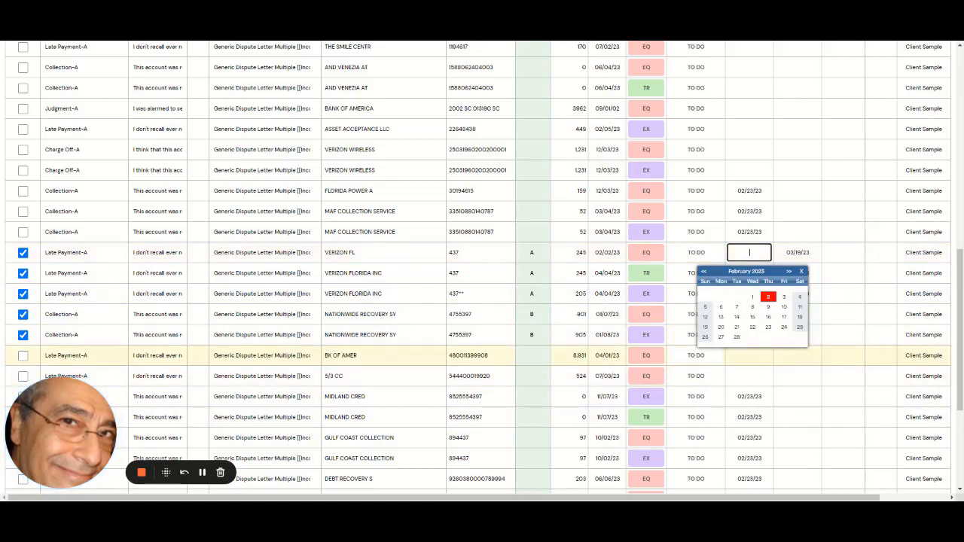
left_click(750, 356)
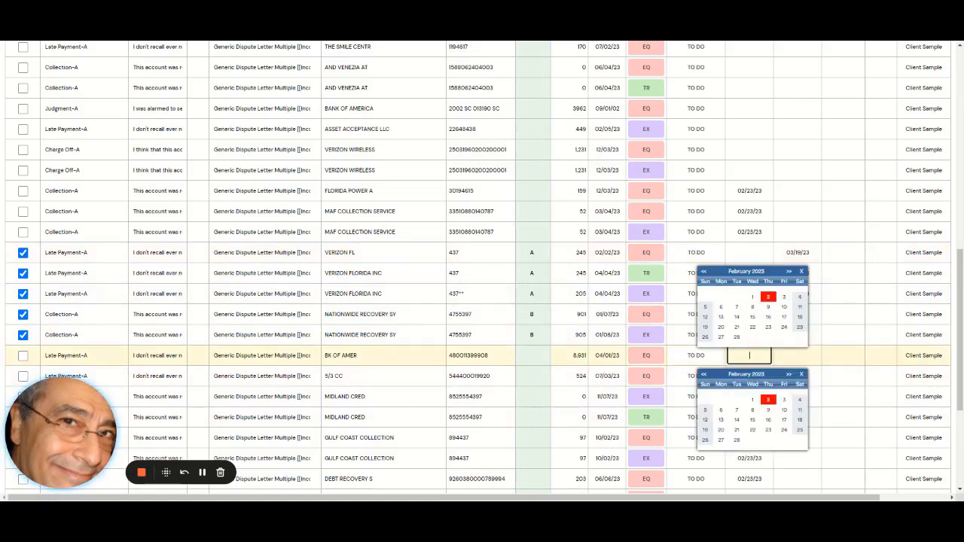
left_click(805, 273)
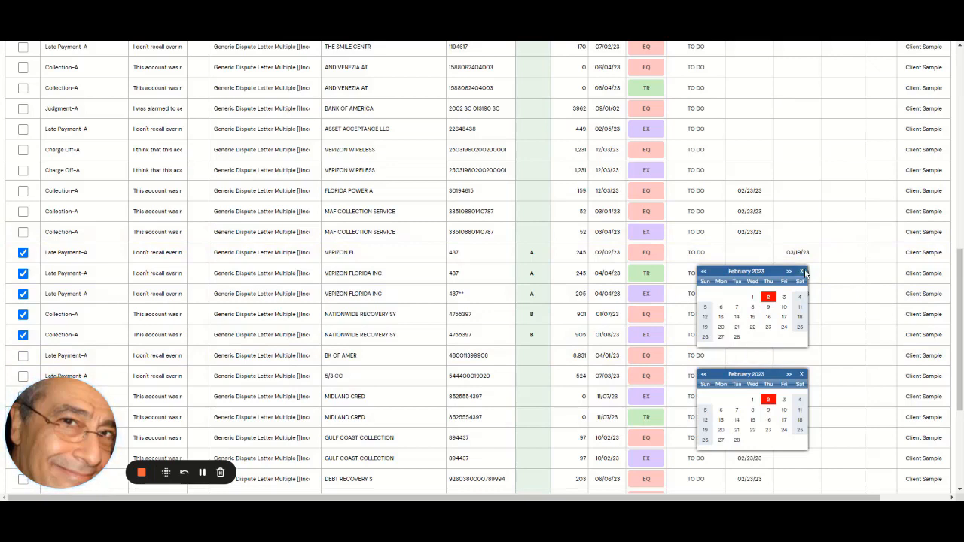
left_click(802, 376)
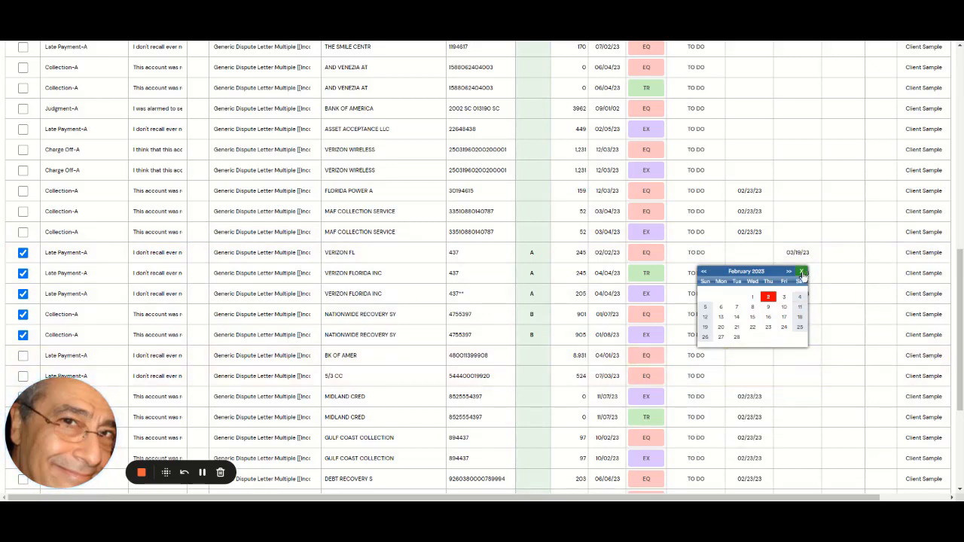
left_click(802, 272)
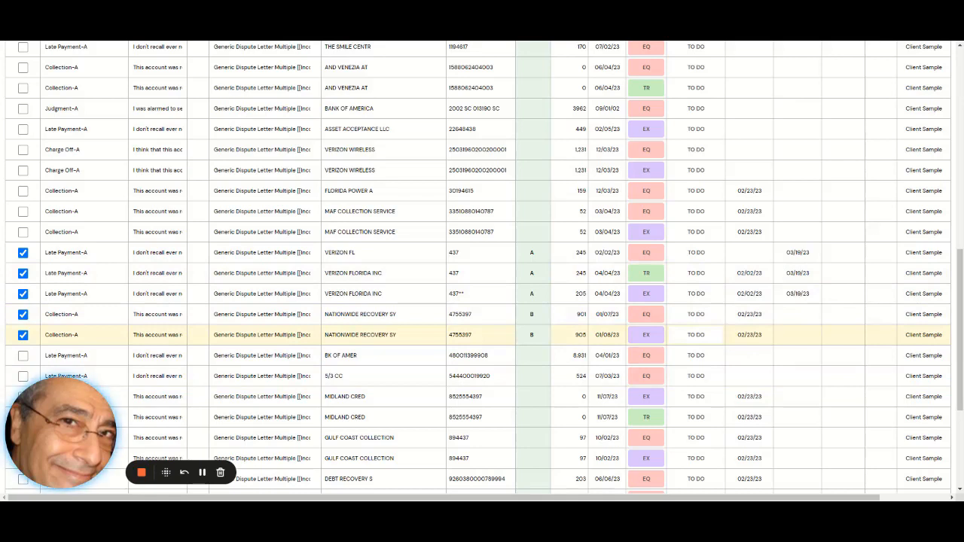
Clear the Print On dates of the Equifax and Experian NATIONWIDE RECOVERY SY disputes.
left_click(750, 334)
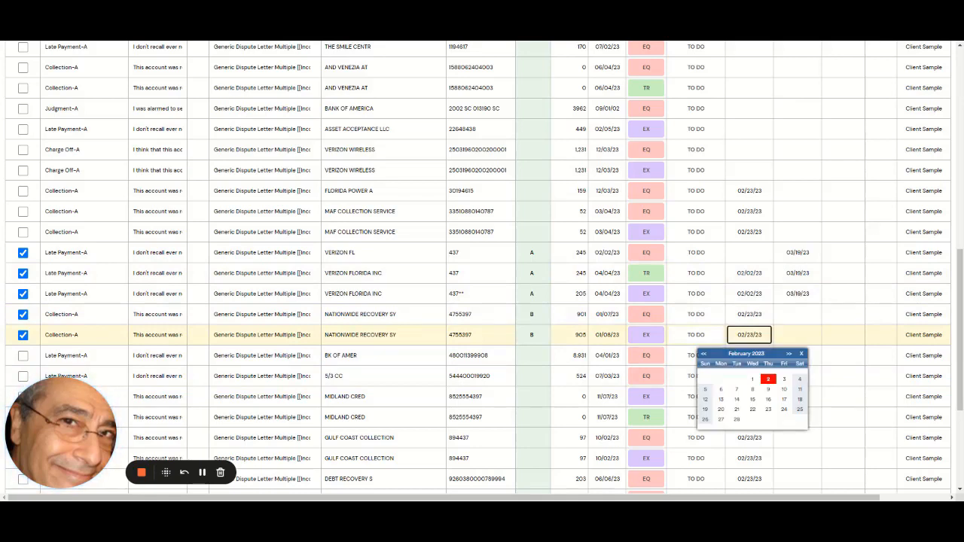
left_click(749, 314)
key("ctrl+a")
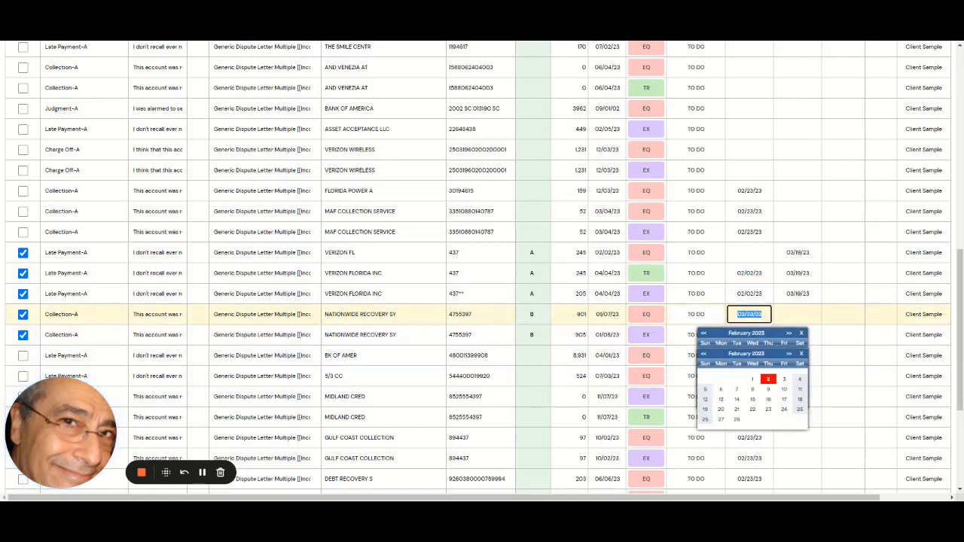
key("BackSpace")
Clear the Print On dates of the Experian and TransUnion VERIZON FLORIDA INC disputes and close all open date pickers.
left_click(748, 294)
key("ctrl+a")
key("BackSpace")
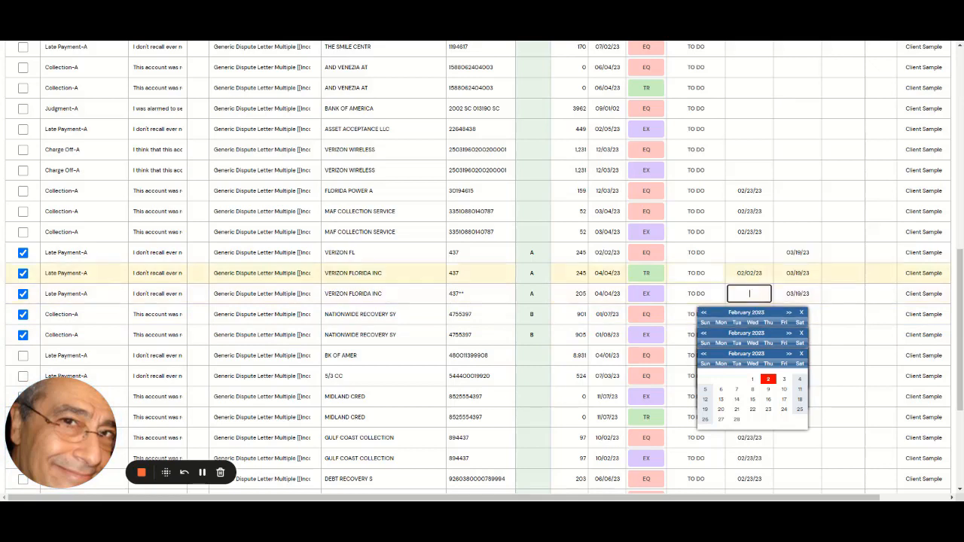
left_click(748, 274)
key("ctrl+a")
key("BackSpace")
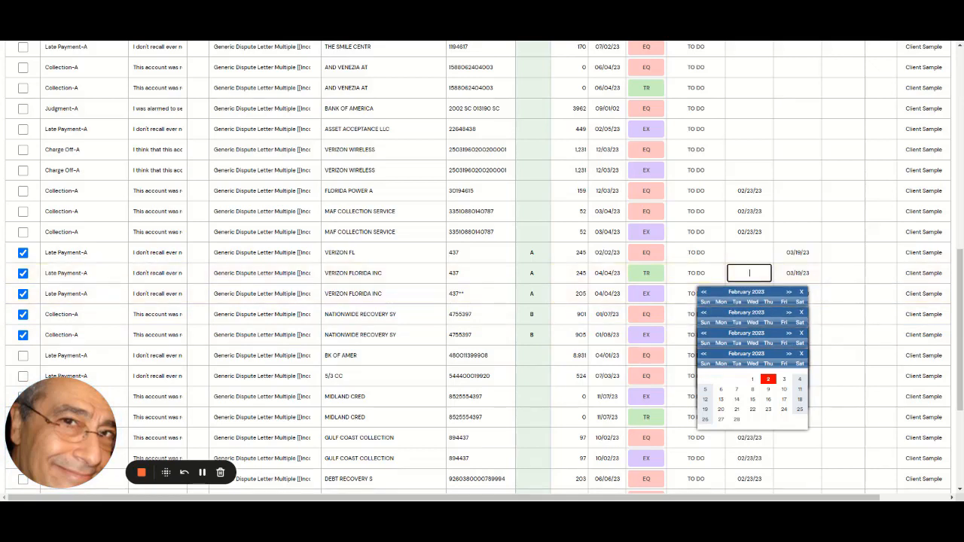
left_click(801, 354)
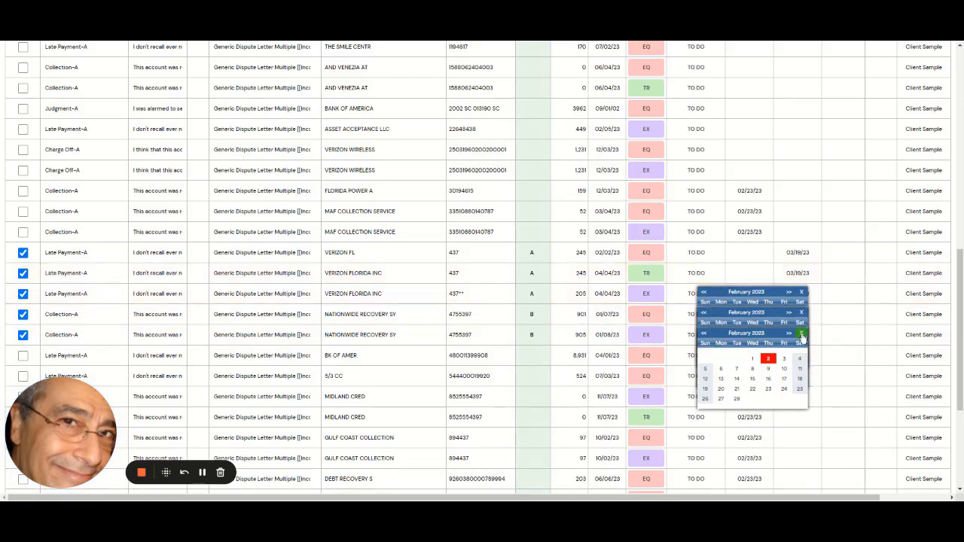
left_click(801, 334)
left_click(802, 312)
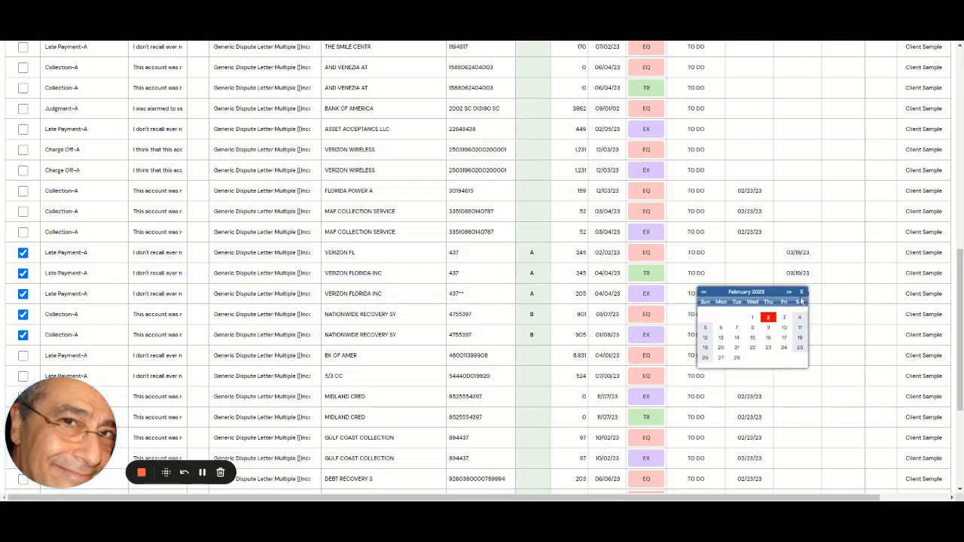
left_click(801, 293)
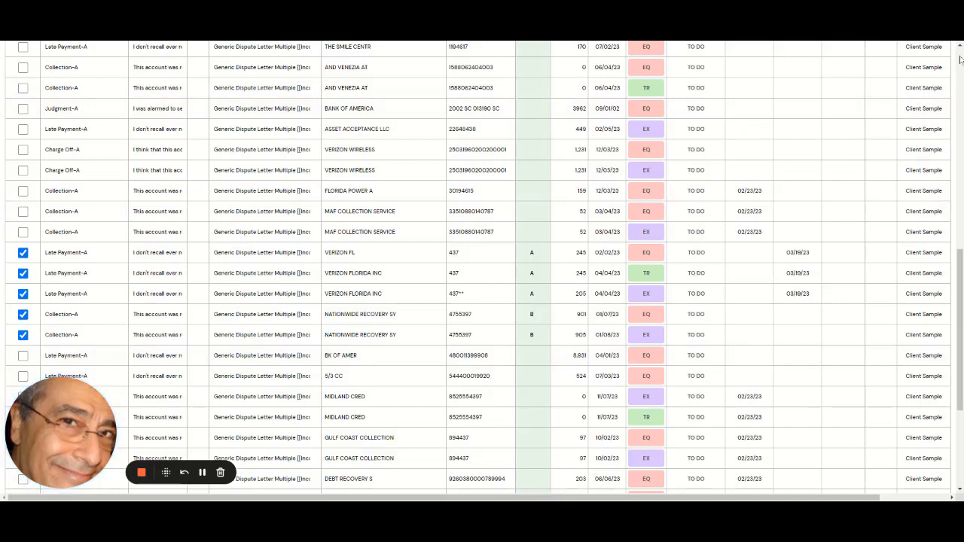
Print all marked disputes for all credit bureaus without saving the letters, and check the status of the compare code A and B rows.
scroll(960, 59, "up", 10)
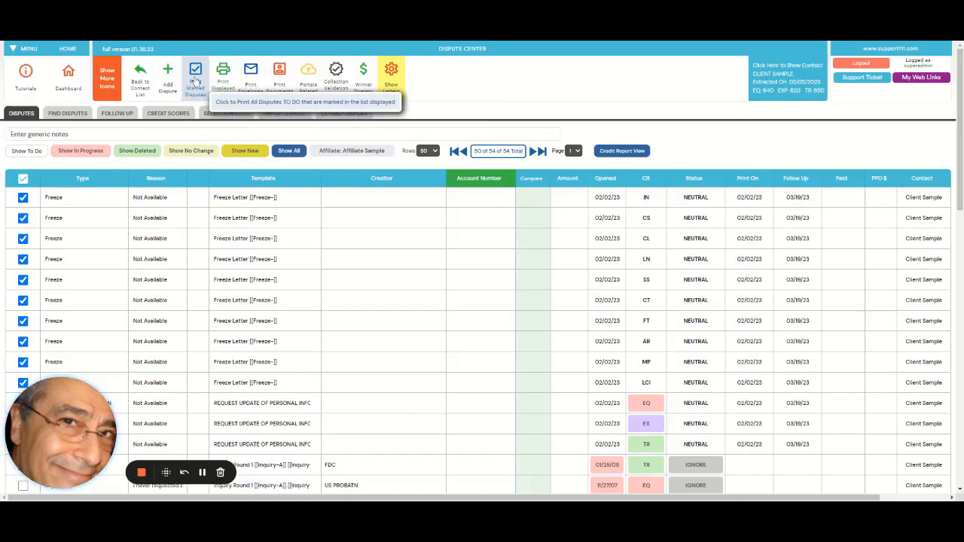
left_click(195, 80)
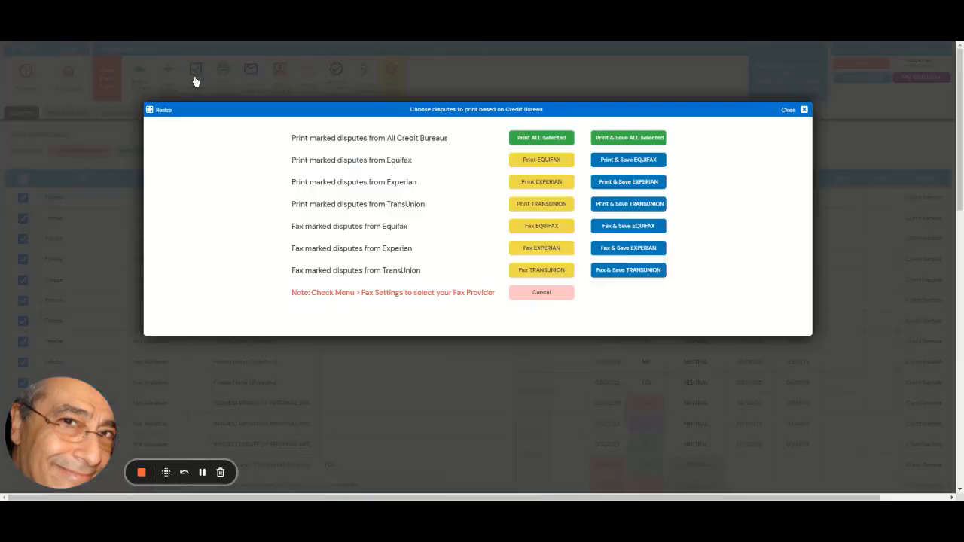
left_click(556, 139)
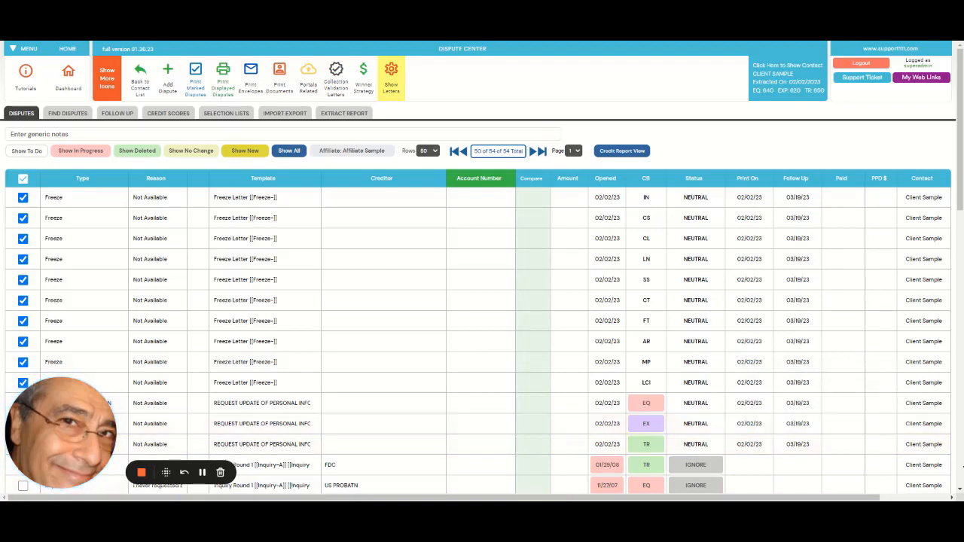
left_click(959, 469)
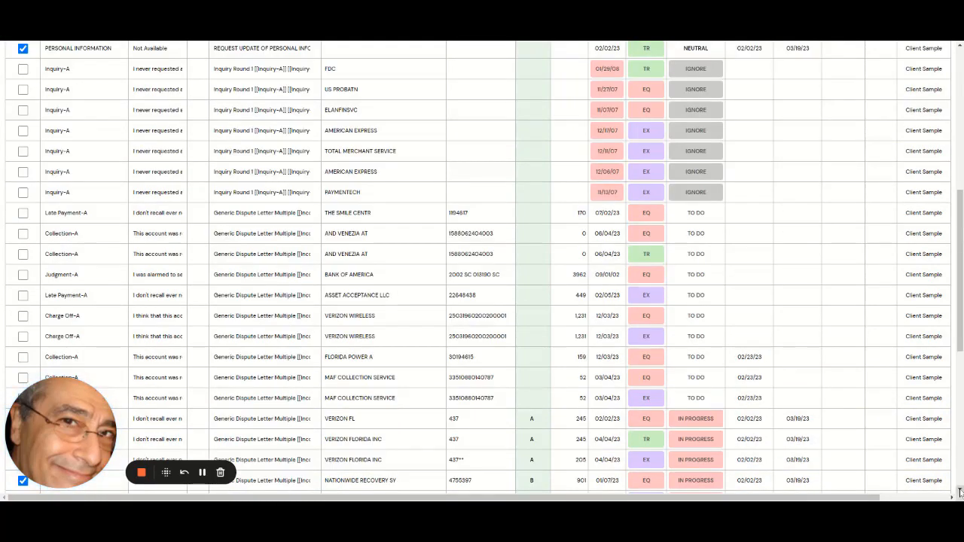
scroll(958, 468, "down", 2)
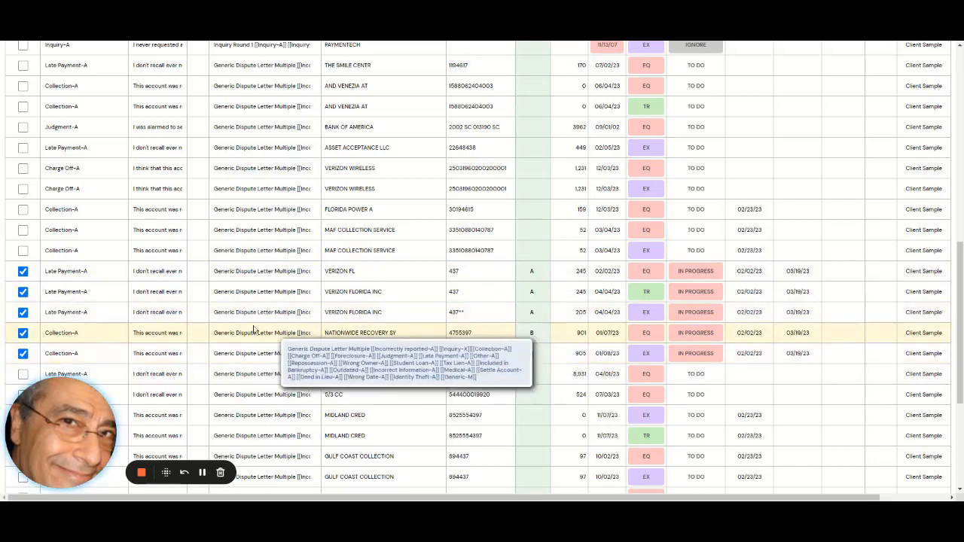
left_click(142, 474)
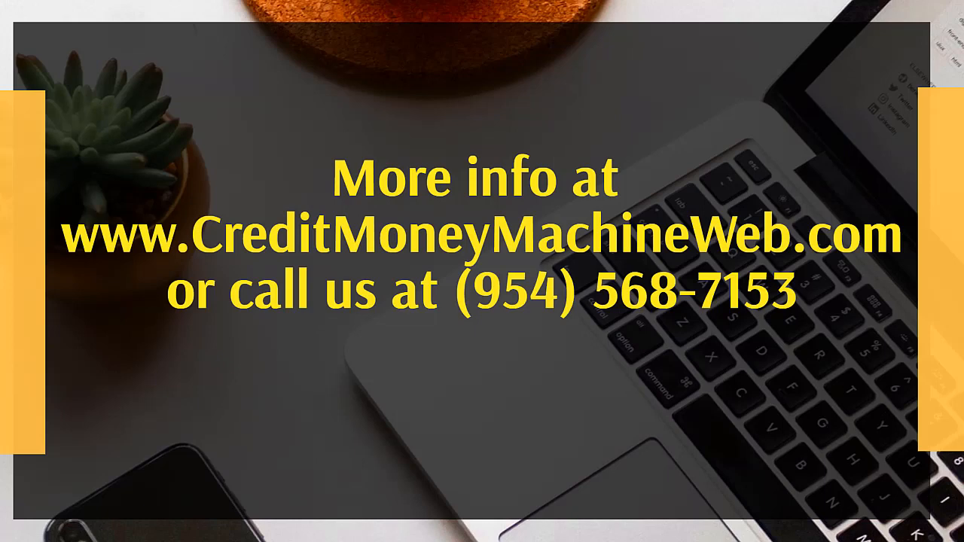